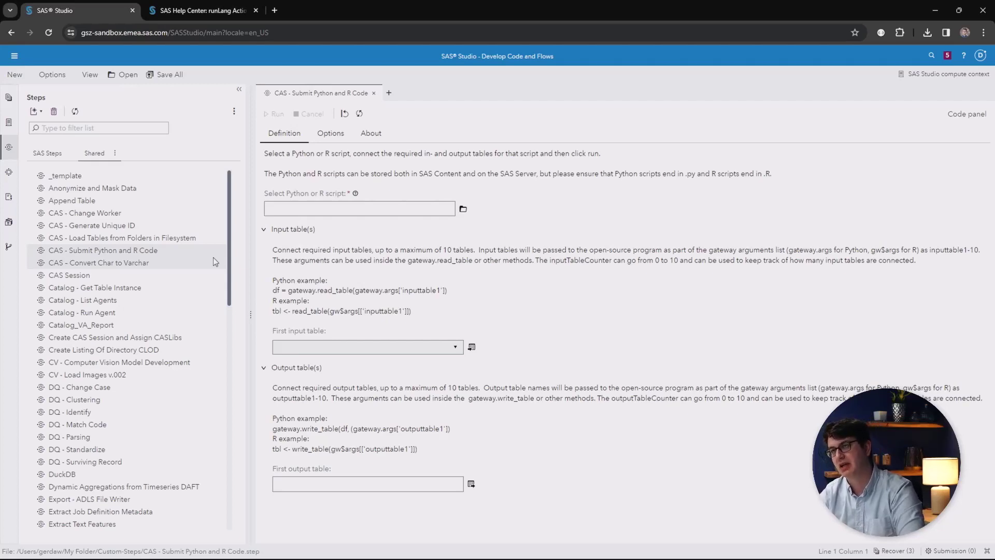
Consult the External Language Access and Required Libraries section in the CAS Gateway action set details of the SAS Help Center
{"action": "left_click", "coordinate": [220, 14]}
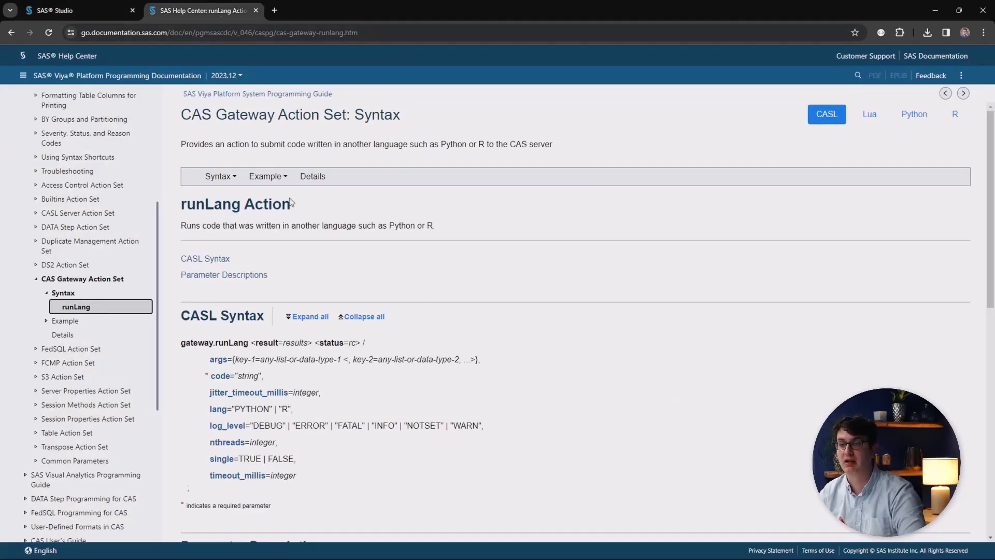
{"action": "left_click", "coordinate": [64, 334]}
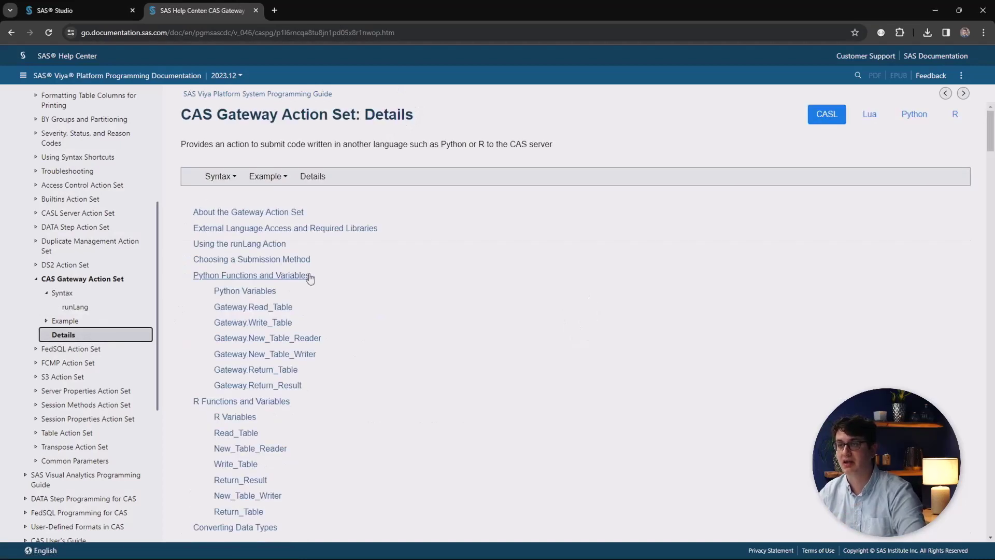
{"action": "left_click", "coordinate": [291, 228]}
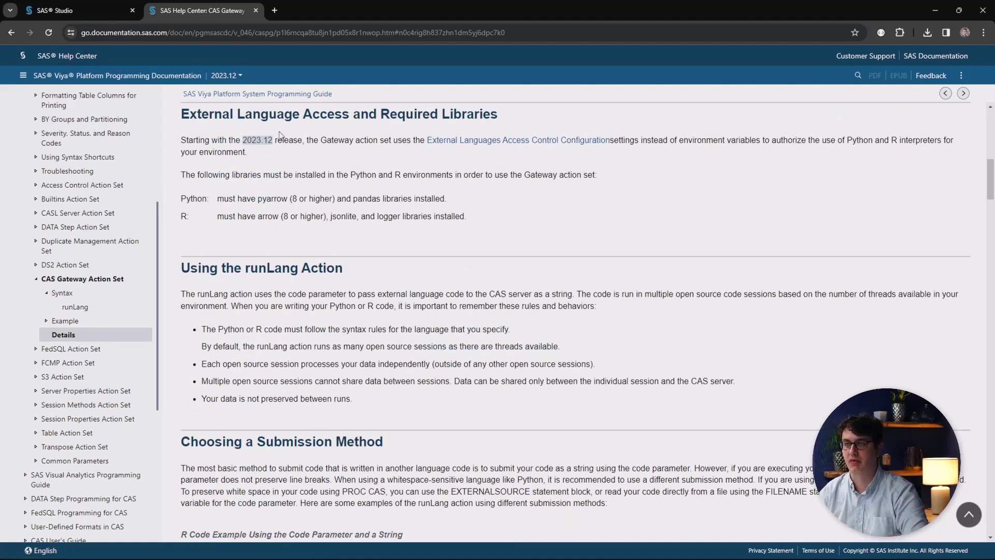
Return to SAS Studio and select Score-Model.py from the Python-Program-Examples folder as the script to submit
{"action": "left_click", "coordinate": [96, 15]}
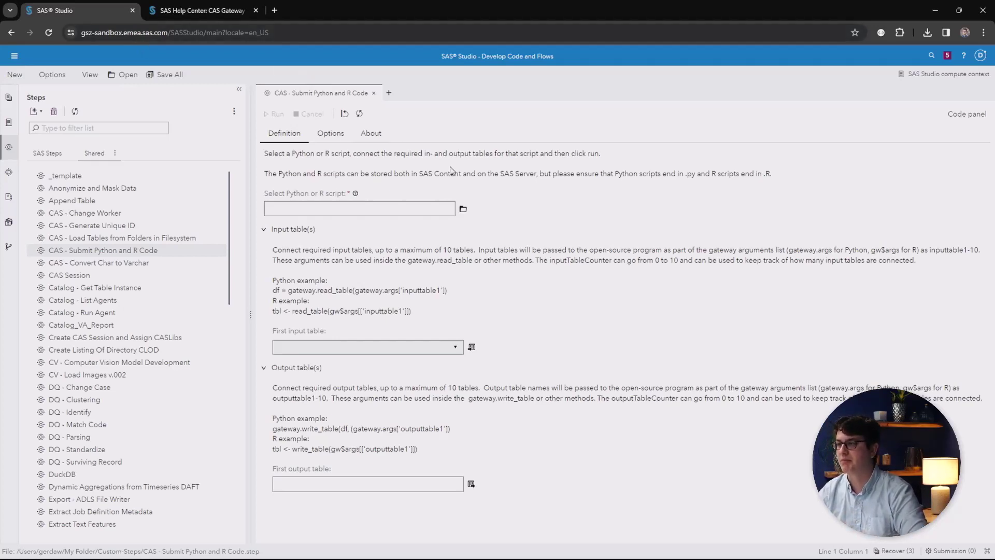
{"action": "left_click", "coordinate": [465, 211]}
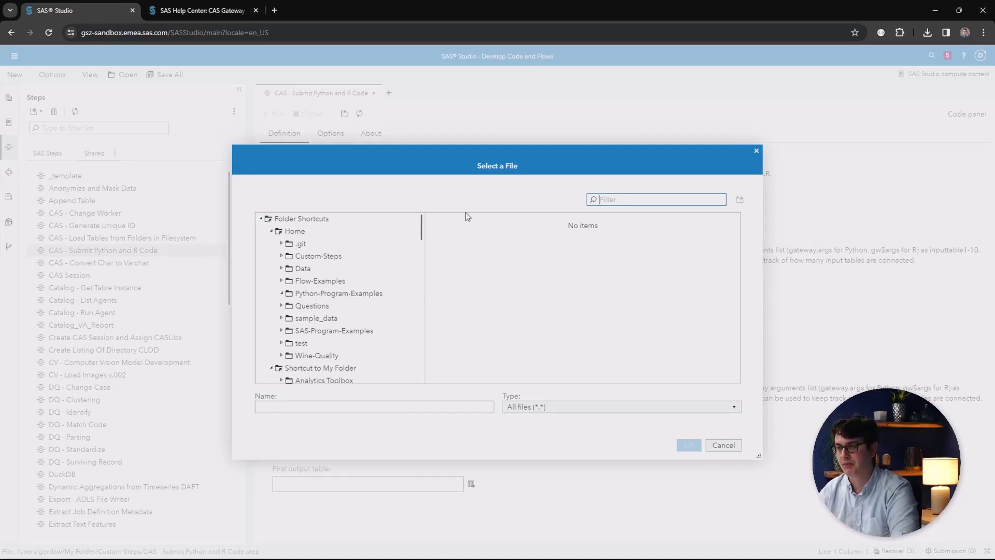
{"action": "left_click", "coordinate": [286, 298]}
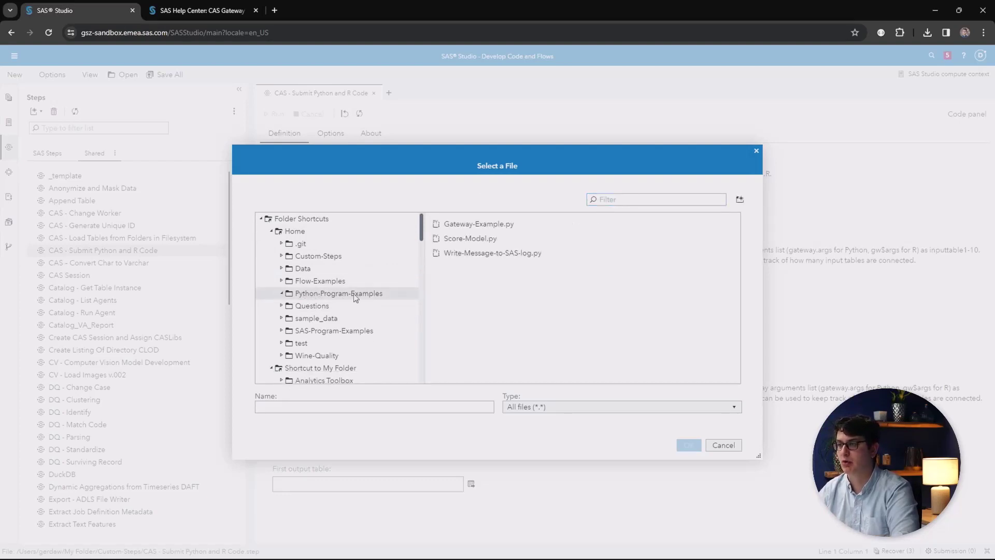
{"action": "left_click", "coordinate": [469, 239]}
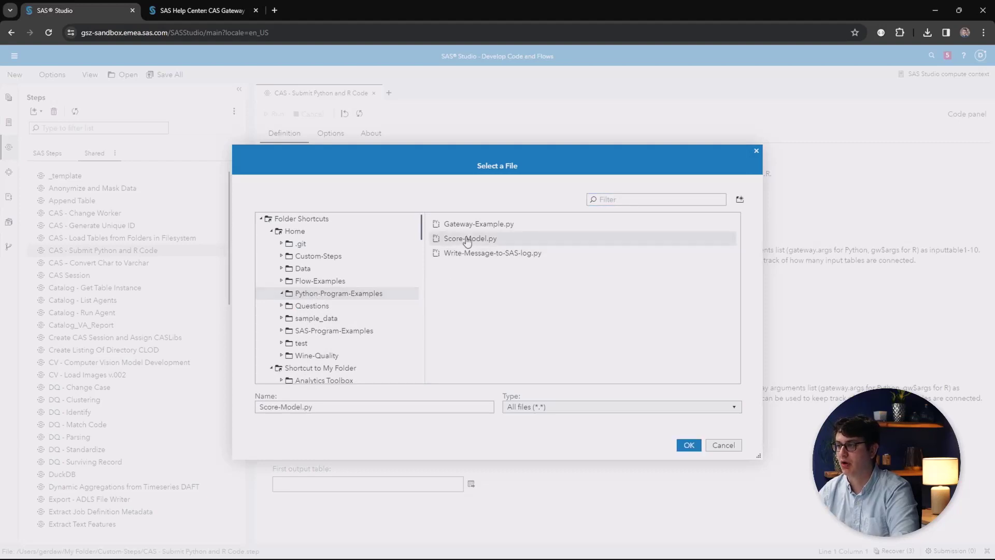
{"action": "left_click", "coordinate": [688, 446]}
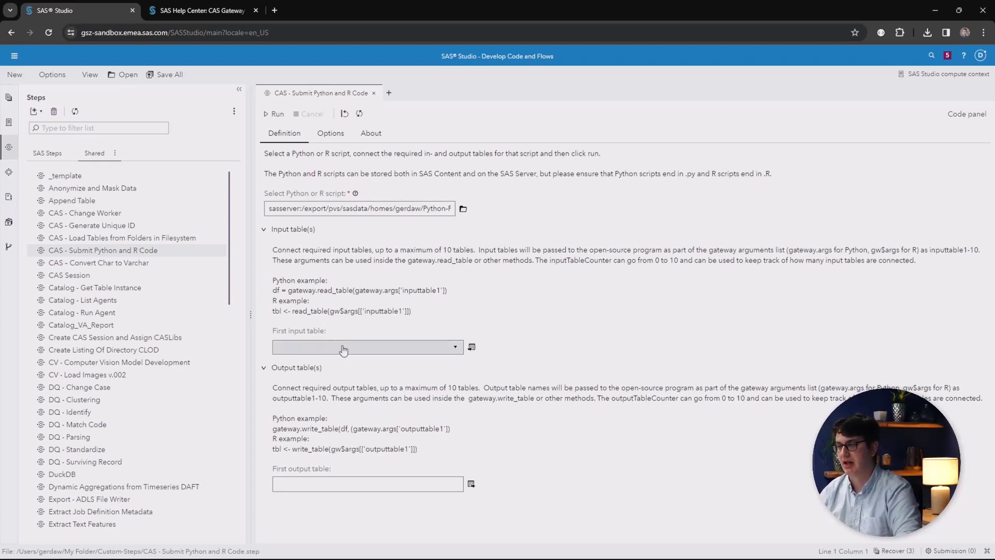
Set the first input table to PYMODEL from the CASUSER library
{"action": "left_click", "coordinate": [471, 347]}
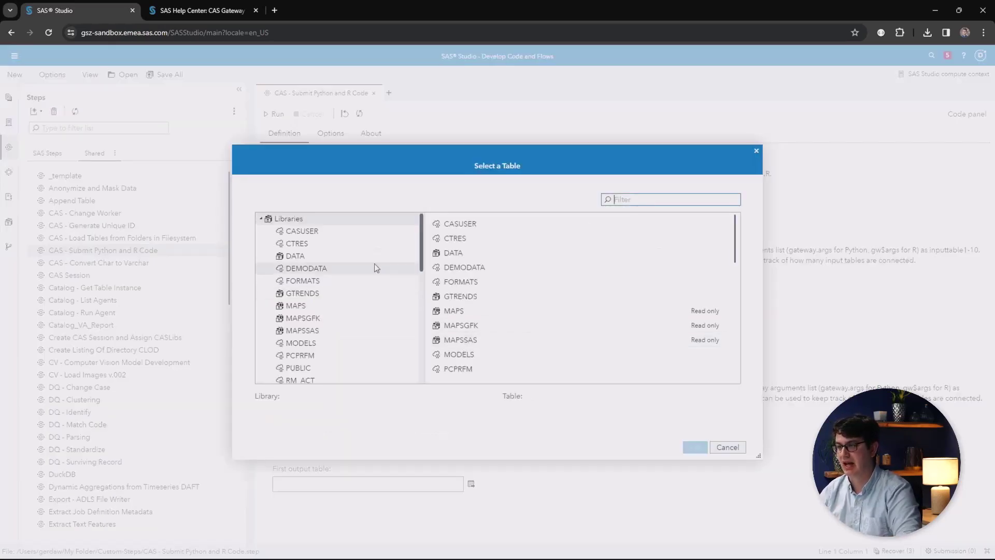
{"action": "left_click", "coordinate": [319, 235]}
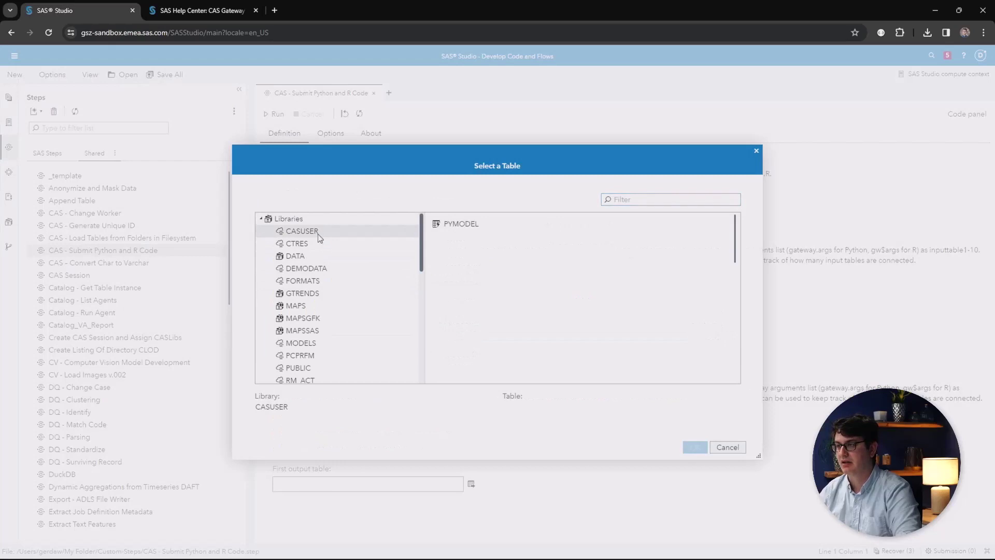
{"action": "left_click", "coordinate": [450, 229]}
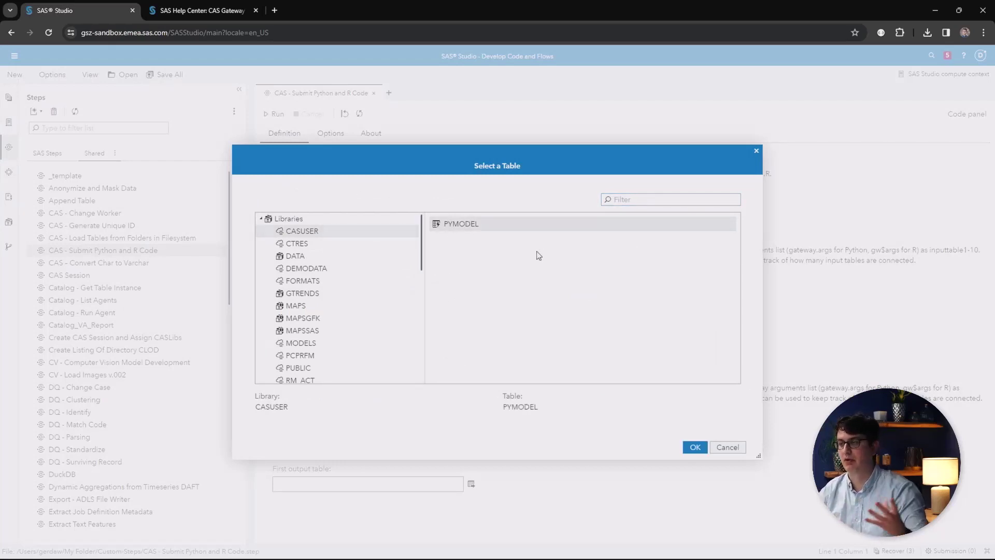
{"action": "left_click", "coordinate": [695, 447]}
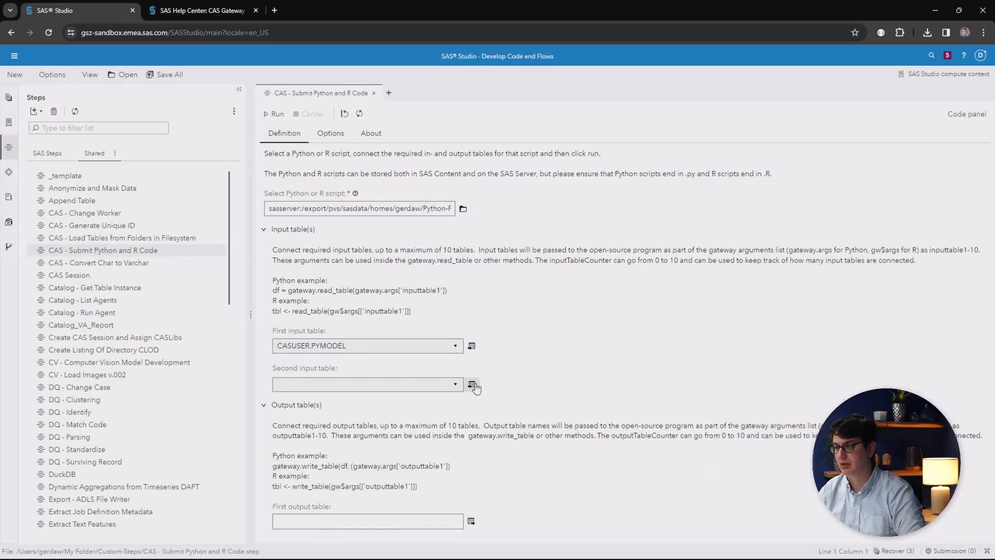
Set the second input table to HMEQ_2 from the PUBLIC library
{"action": "left_click", "coordinate": [472, 385]}
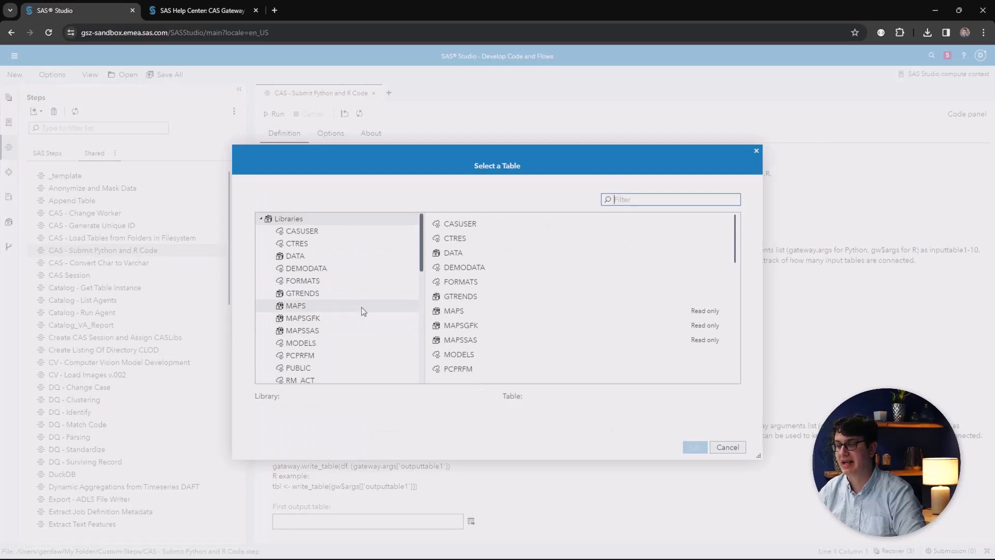
{"action": "left_click", "coordinate": [309, 366]}
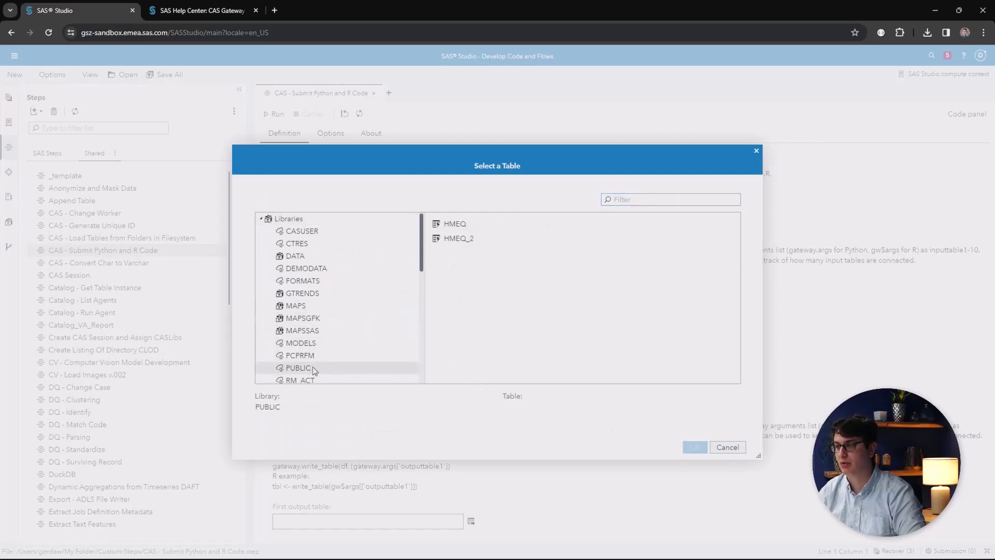
{"action": "left_click", "coordinate": [466, 242]}
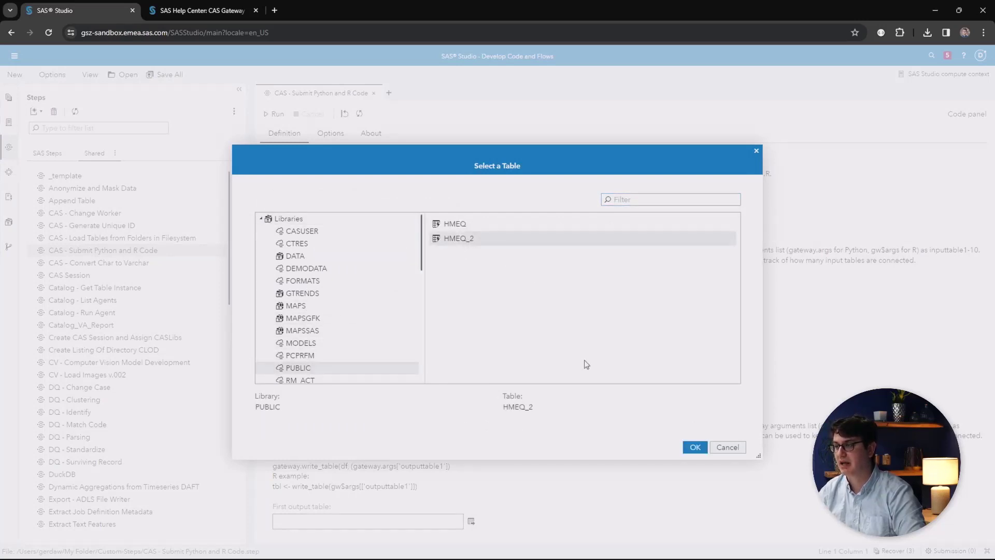
{"action": "left_click", "coordinate": [695, 447]}
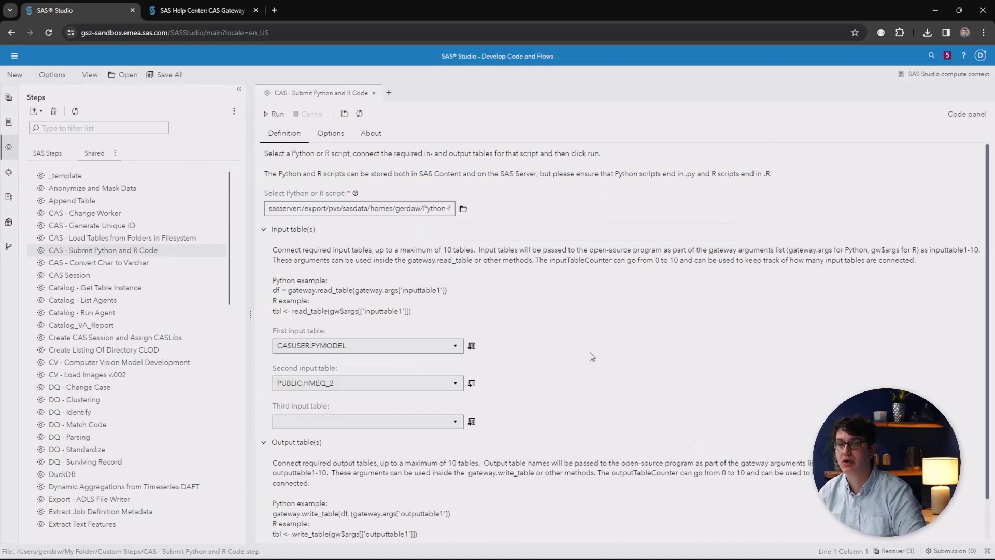
Check the number of rows in the table properties of HMEQ_2 in the PUBLIC library, and close the properties
{"action": "left_click", "coordinate": [9, 223]}
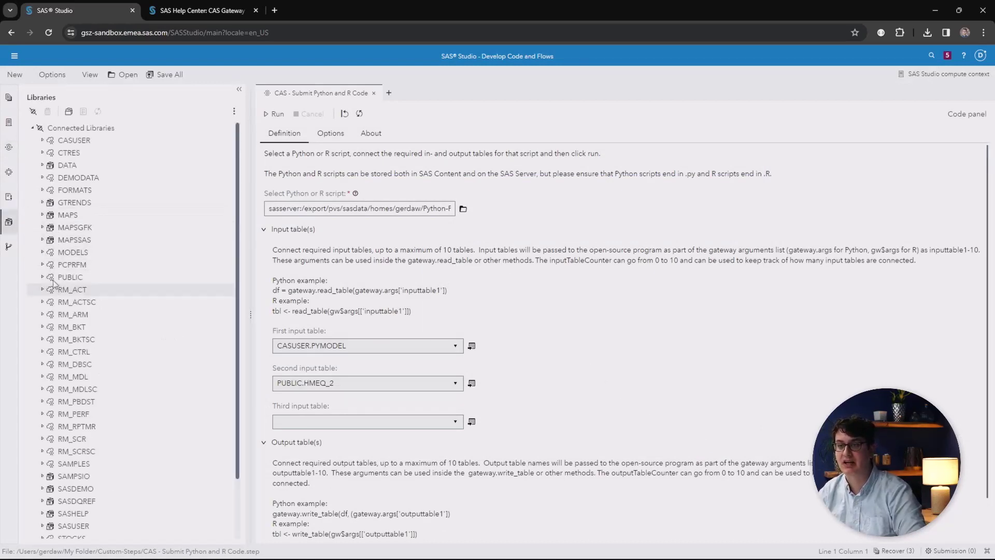
{"action": "left_click", "coordinate": [43, 277]}
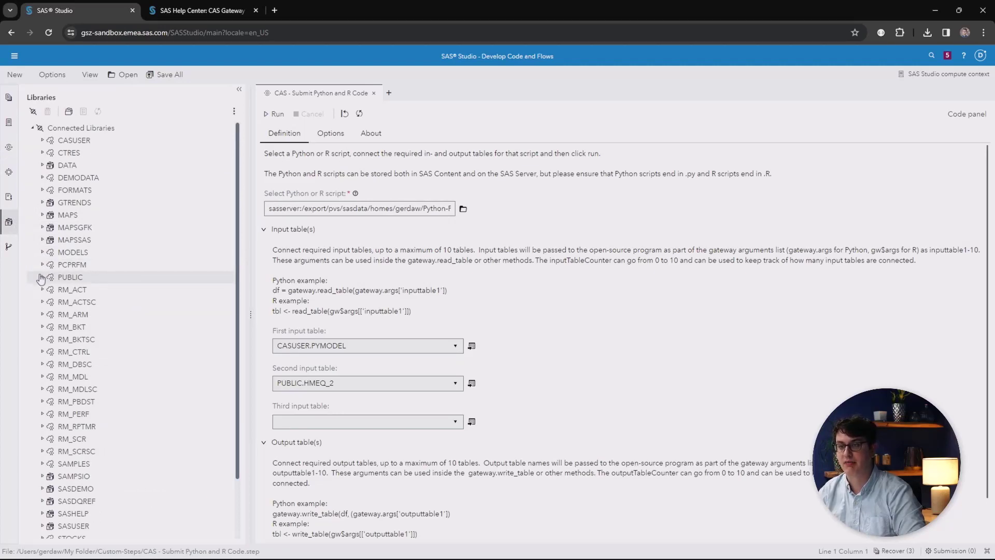
{"action": "right_click", "coordinate": [76, 303]}
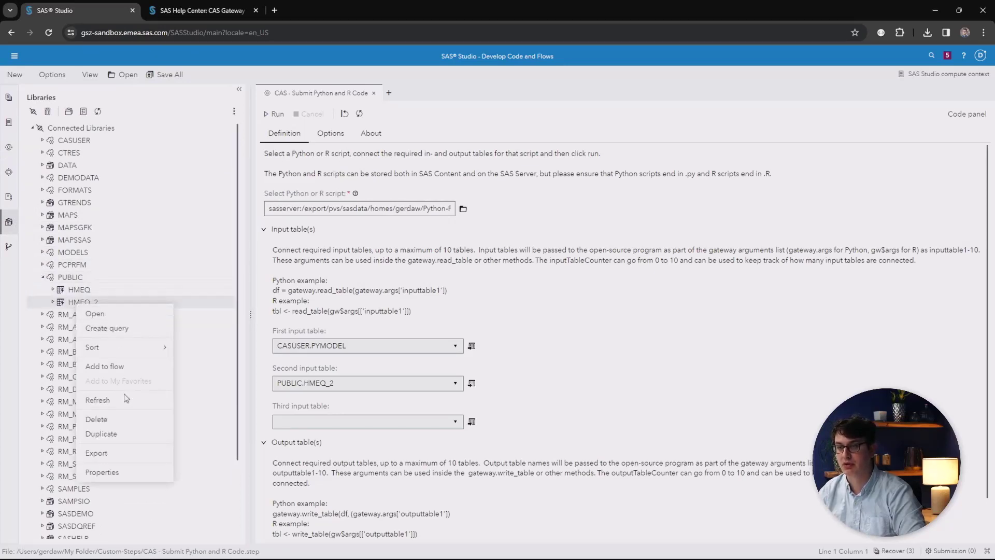
{"action": "left_click", "coordinate": [93, 473]}
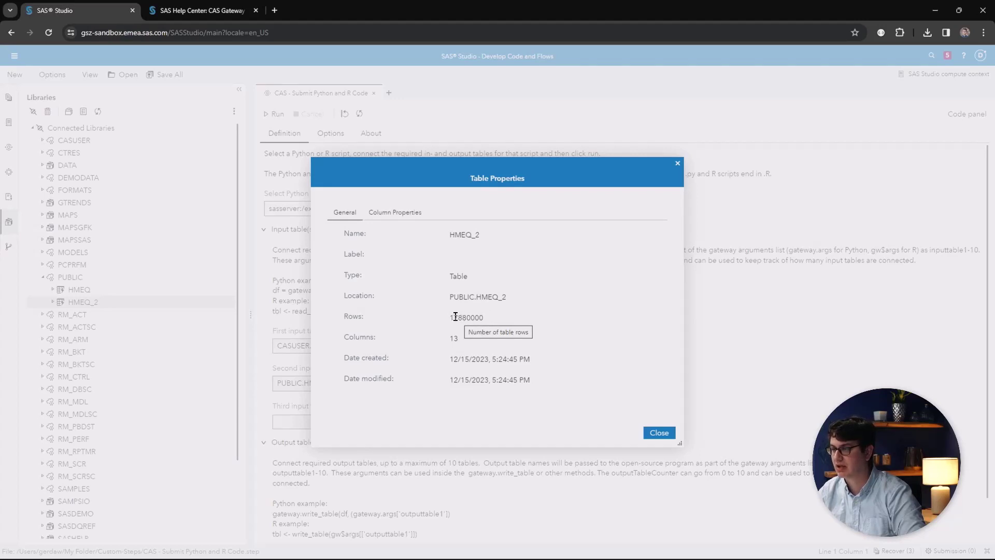
{"action": "left_click_drag", "start_coordinate": [451, 317], "coordinate": [487, 318]}
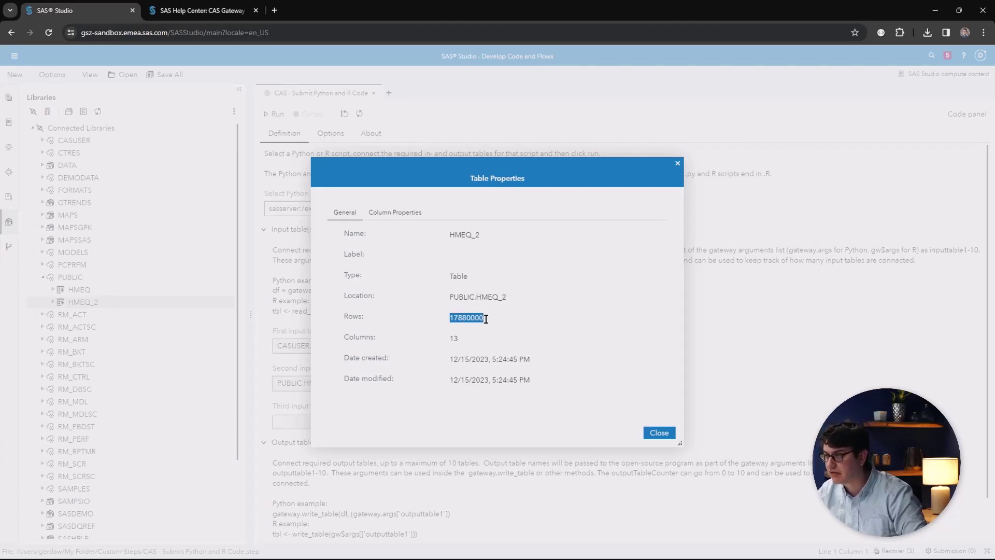
{"action": "left_click", "coordinate": [469, 319]}
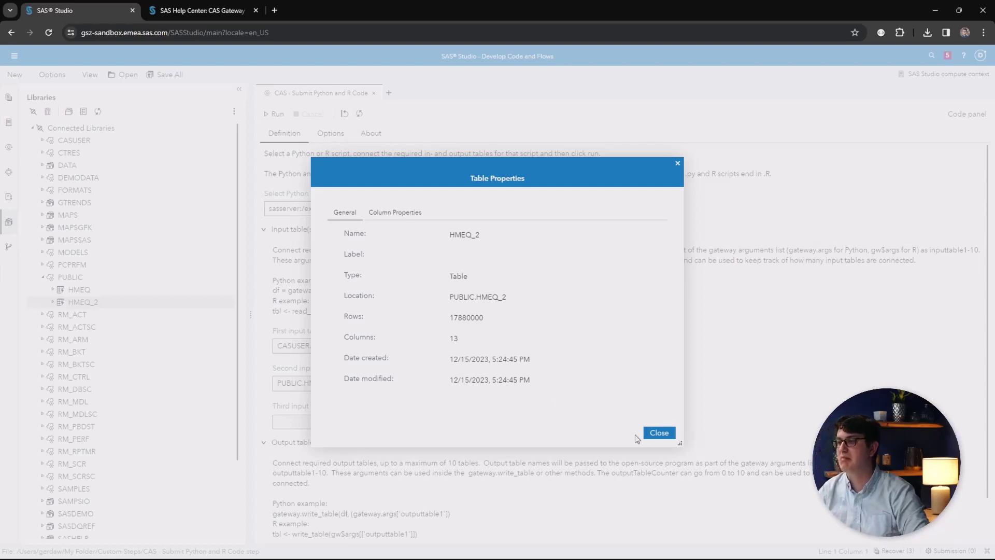
{"action": "left_click", "coordinate": [659, 434]}
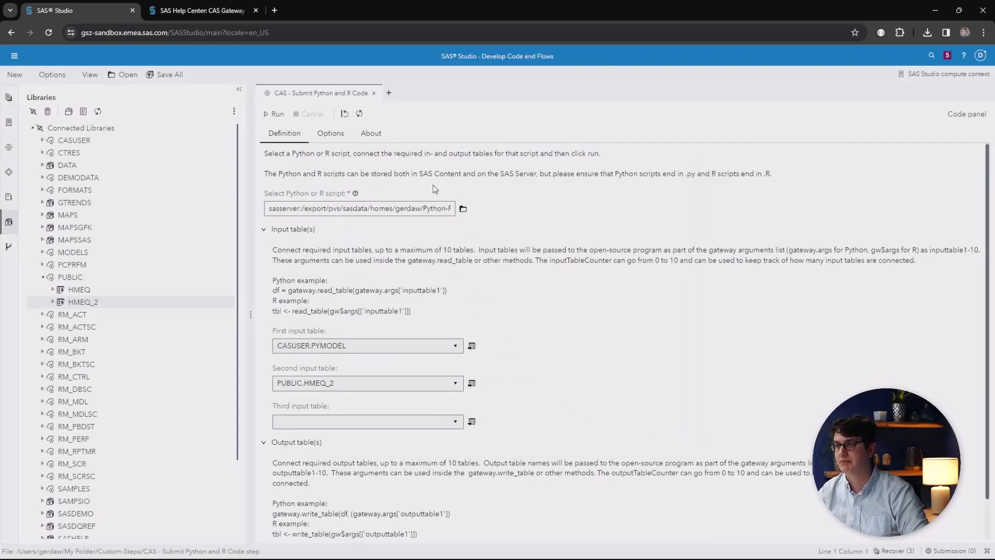
Specify casuser.scored as the first output table
{"action": "scroll", "coordinate": [454, 283], "scroll_direction": "down", "scroll_amount": 1}
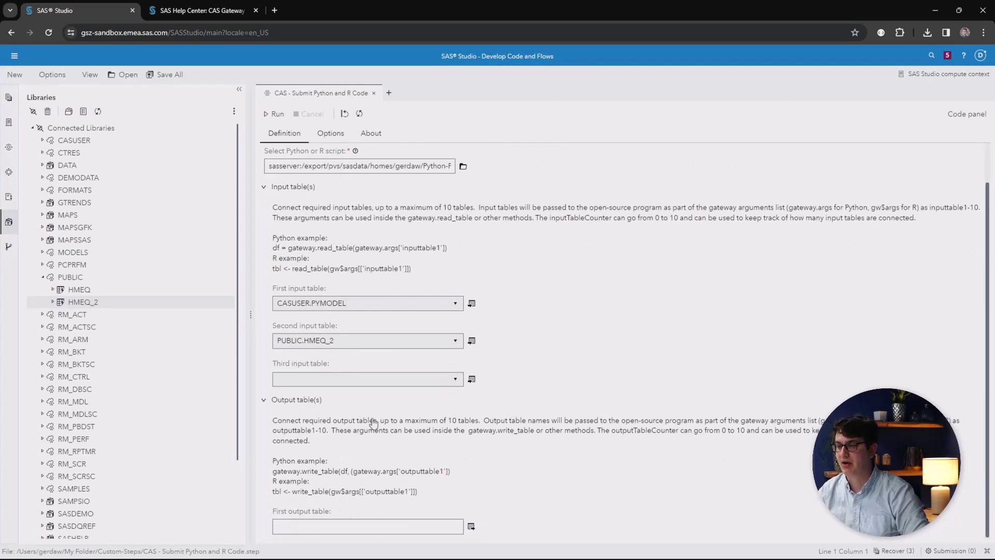
{"action": "left_click", "coordinate": [355, 526]}
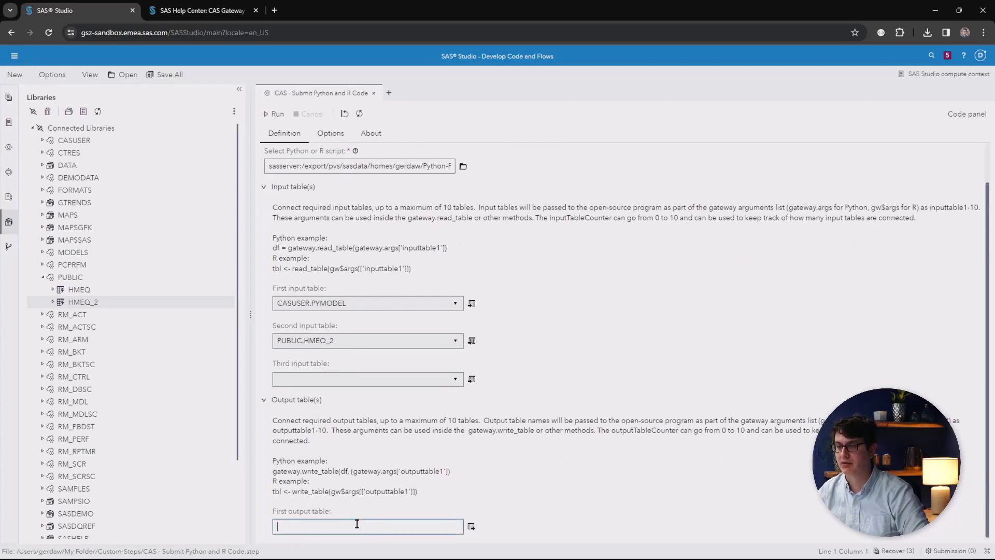
{"action": "type", "text": "vali"}
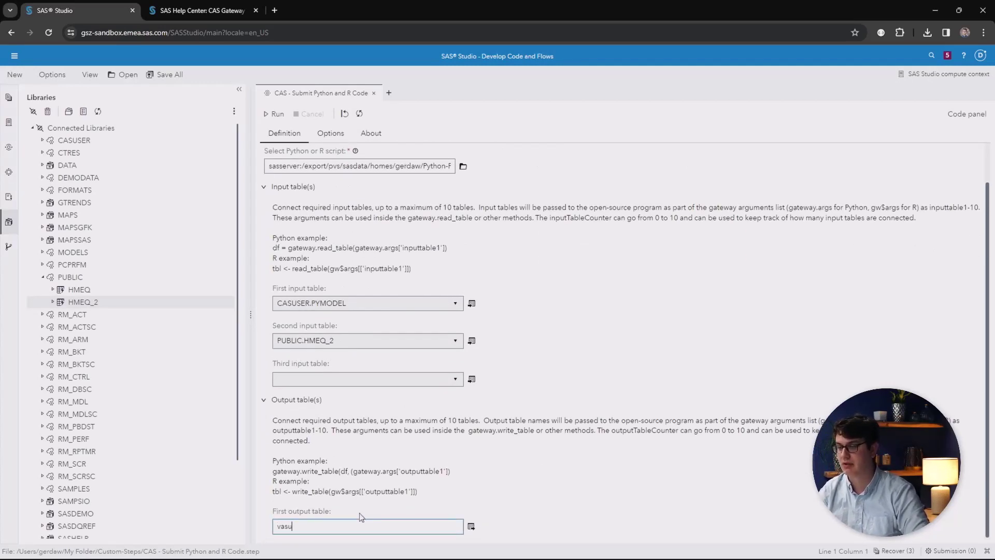
{"action": "key", "text": "BackSpace"}
{"action": "key", "text": "BackSpace"}
{"action": "type", "text": "cas"}
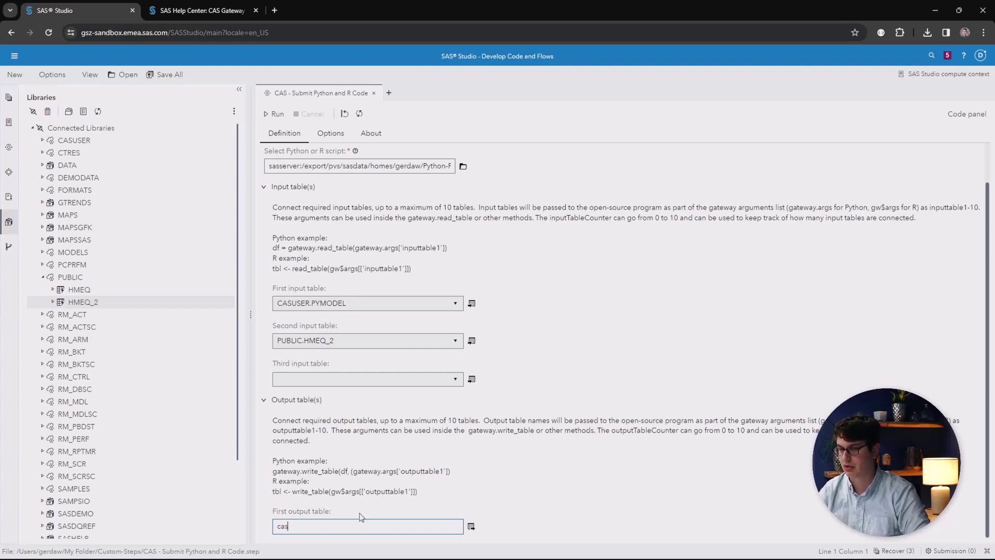
{"action": "type", "text": "user.scored"}
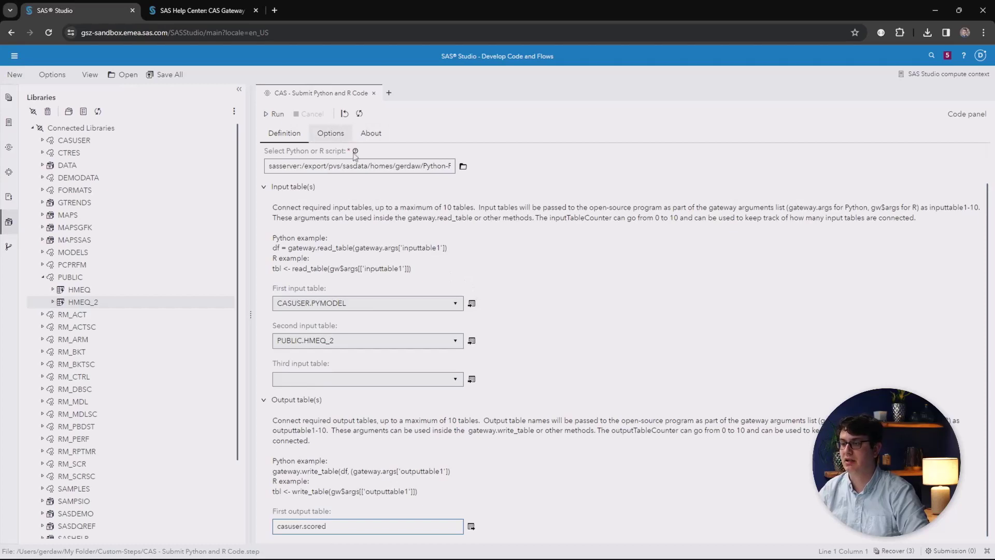
{"action": "scroll", "coordinate": [533, 277], "scroll_direction": "down", "scroll_amount": 1}
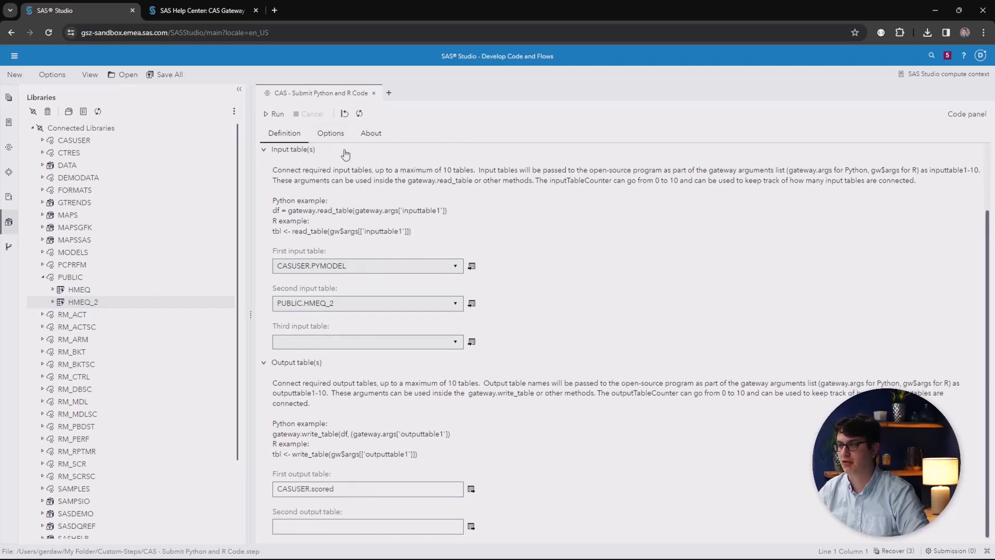
Review the custom step's run-time options and run the step
{"action": "left_click", "coordinate": [331, 134]}
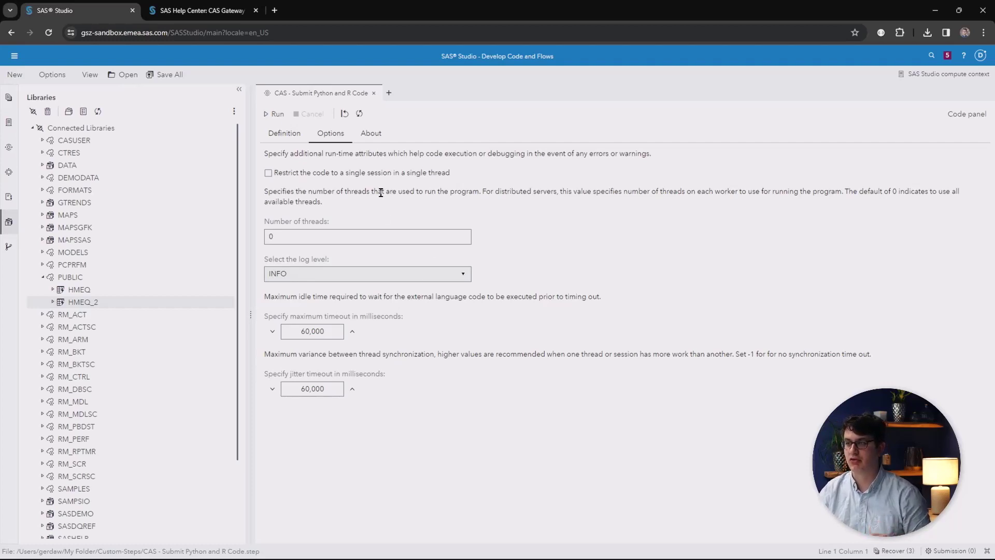
{"action": "left_click", "coordinate": [274, 115]}
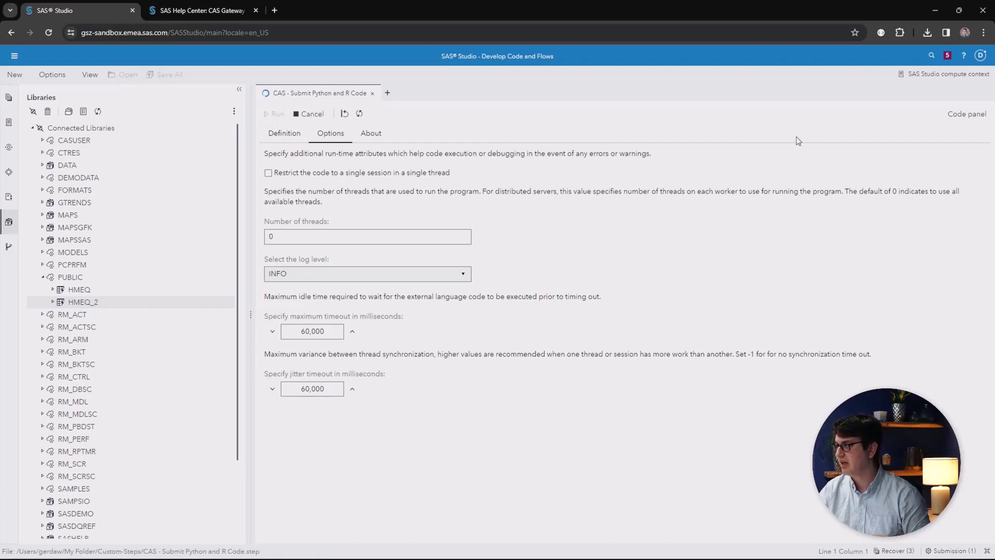
Examine the run's log for the rows handled by each worker and thread and for the total process time
{"action": "left_click", "coordinate": [963, 116]}
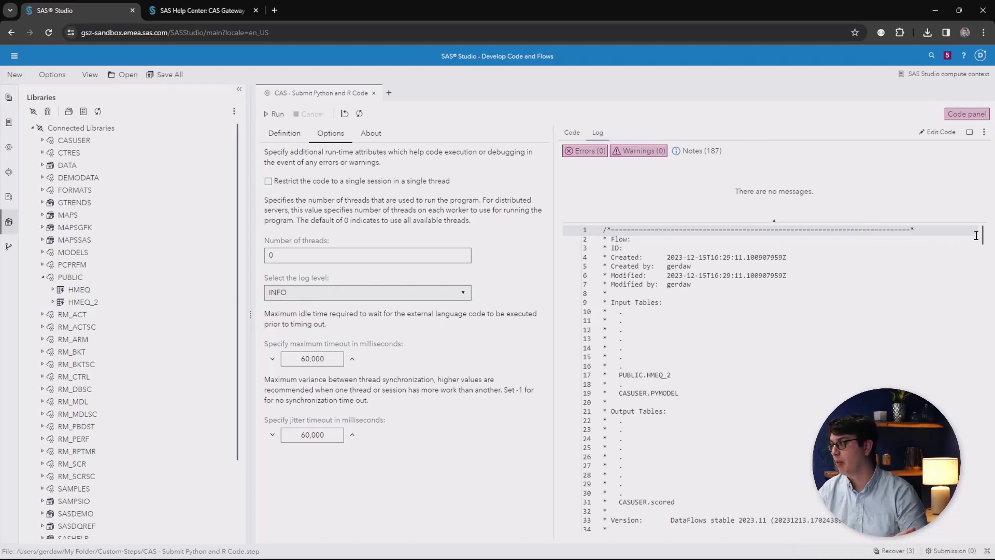
{"action": "scroll", "coordinate": [982, 270], "scroll_direction": "down", "scroll_amount": 5}
{"action": "left_click_drag", "start_coordinate": [982, 271], "coordinate": [983, 450]}
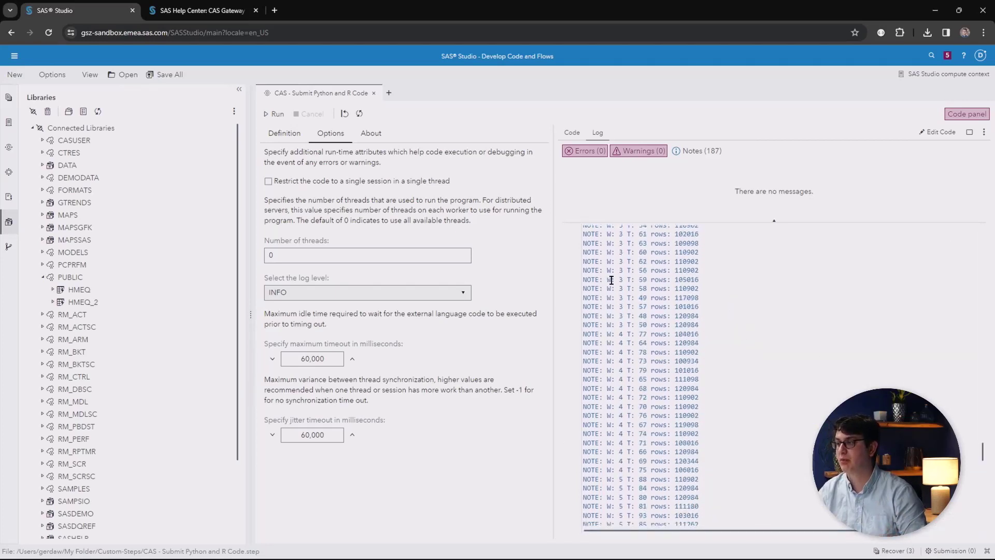
{"action": "scroll", "coordinate": [617, 277], "scroll_direction": "up", "scroll_amount": 5}
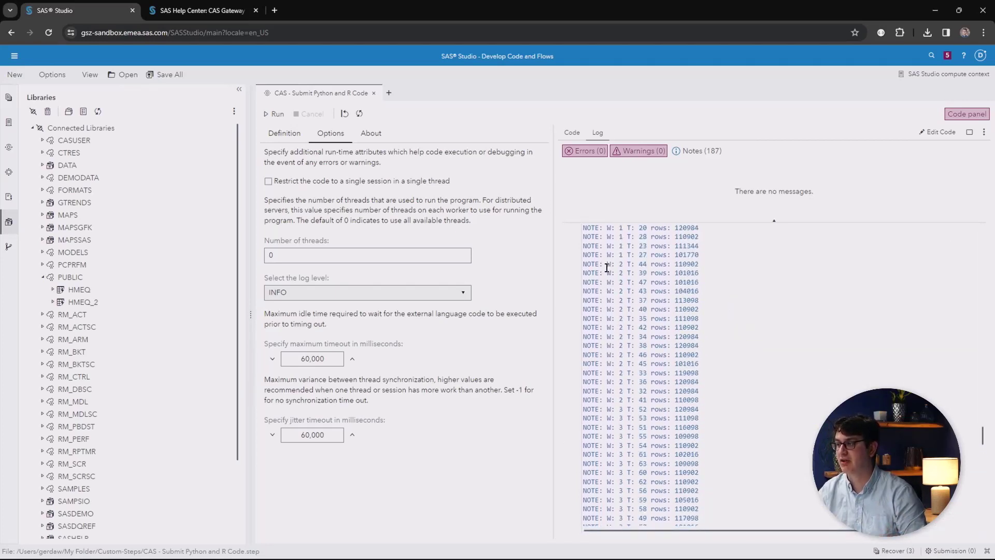
{"action": "scroll", "coordinate": [614, 274], "scroll_direction": "down", "scroll_amount": 12}
{"action": "scroll", "coordinate": [617, 275], "scroll_direction": "down", "scroll_amount": 10}
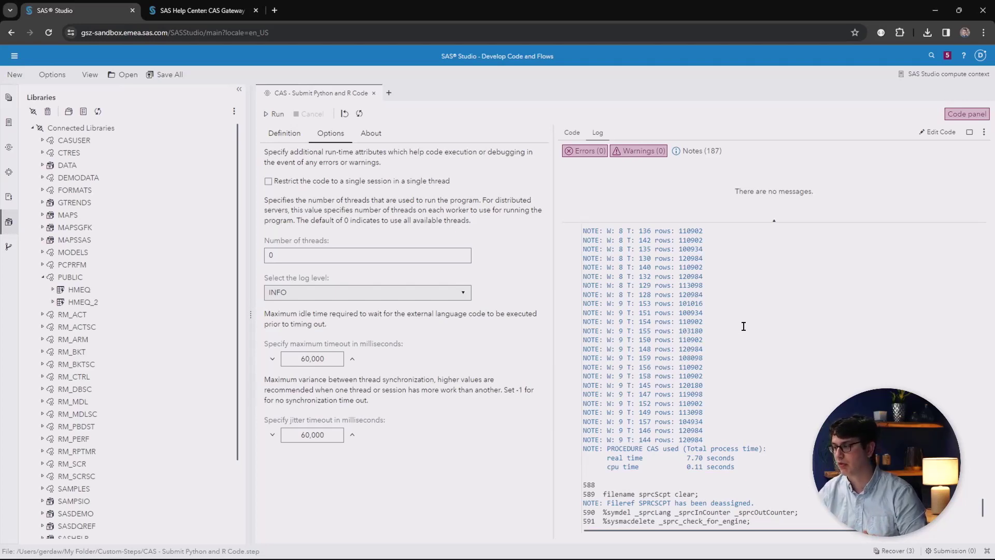
{"action": "scroll", "coordinate": [740, 339], "scroll_direction": "down", "scroll_amount": 2}
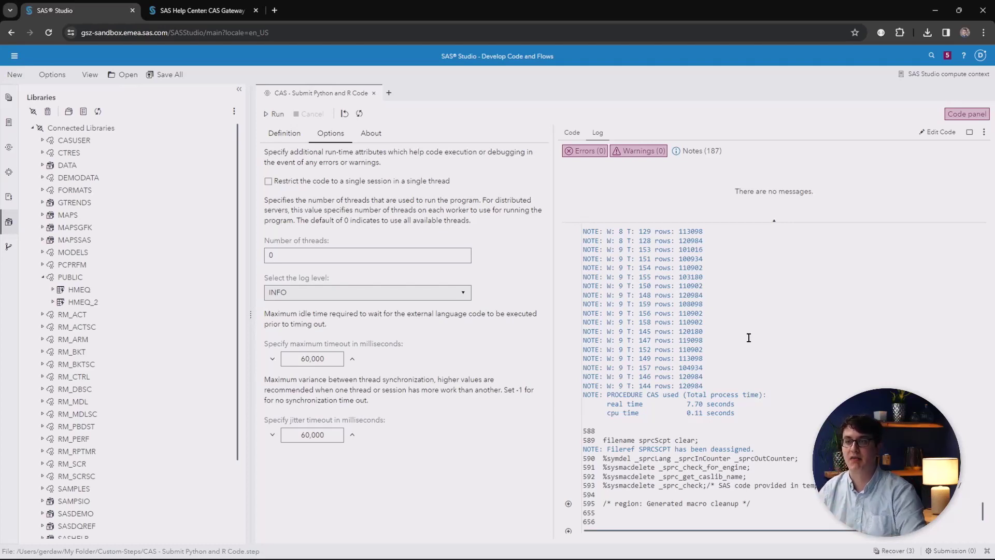
Expand the CASUSER library to check its tables
{"action": "left_click", "coordinate": [42, 140]}
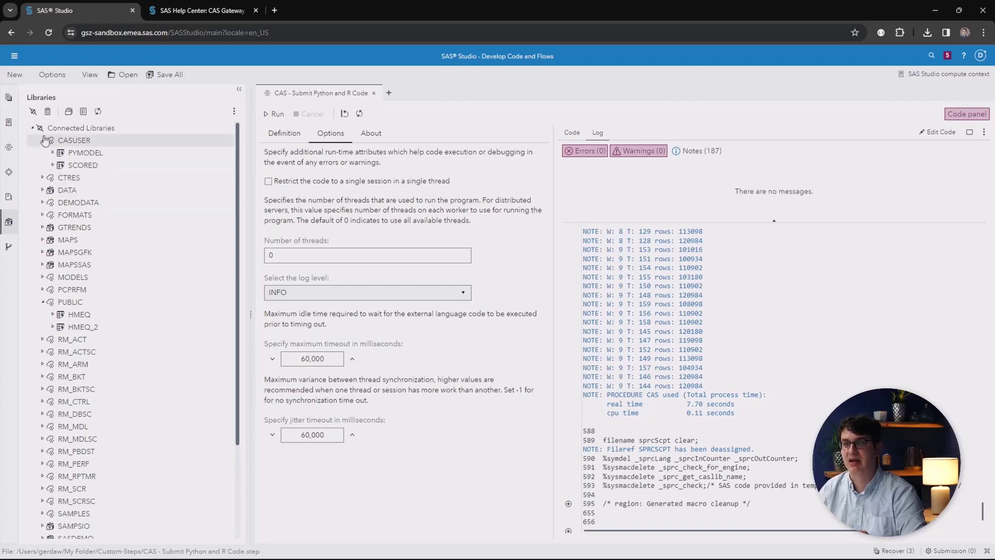